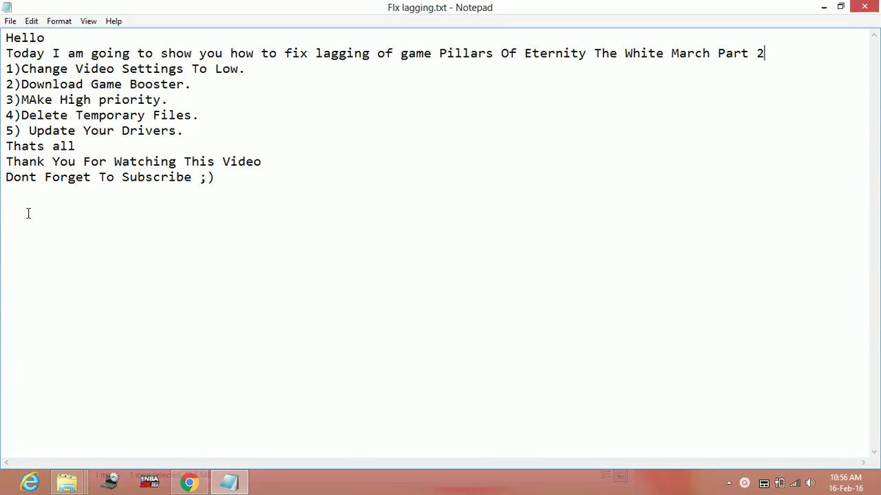
# - Highlight the whole numbered lag-fix list in Notepad, then just the first two fixes
pyautogui.moveTo(2, 68); pyautogui.dragTo(252, 178)
pyautogui.click(292, 146)
pyautogui.moveTo(14, 69); pyautogui.dragTo(235, 78)
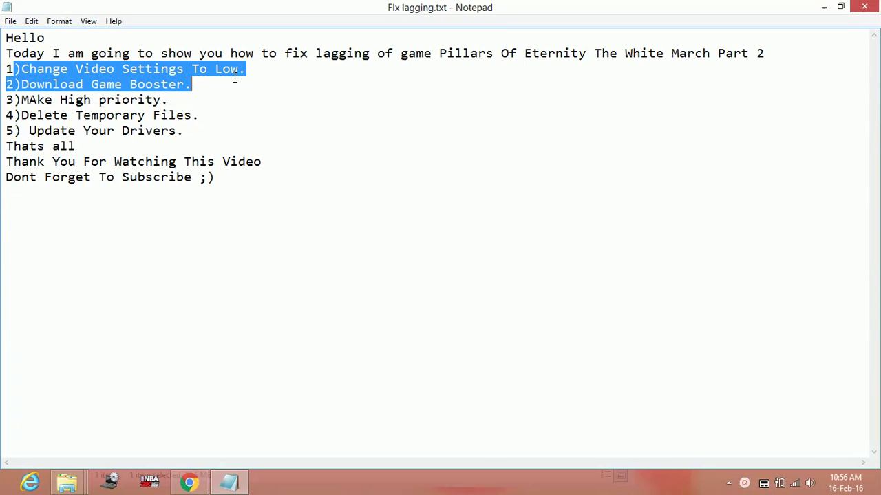
pyautogui.click(323, 77)
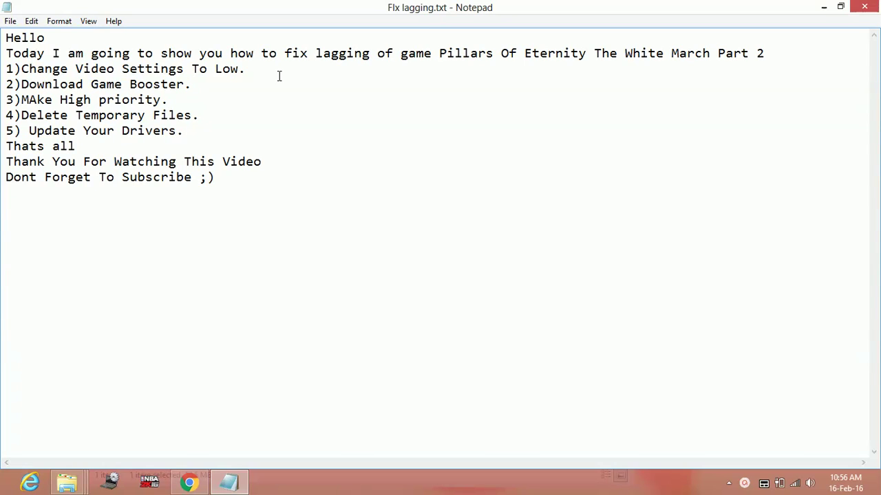
# - Highlight fix 1 'Change Video Settings To Low', then fixes 2–5, and switch to Chrome
pyautogui.click(230, 68)
pyautogui.click(246, 63)
pyautogui.moveTo(4, 68); pyautogui.dragTo(252, 75)
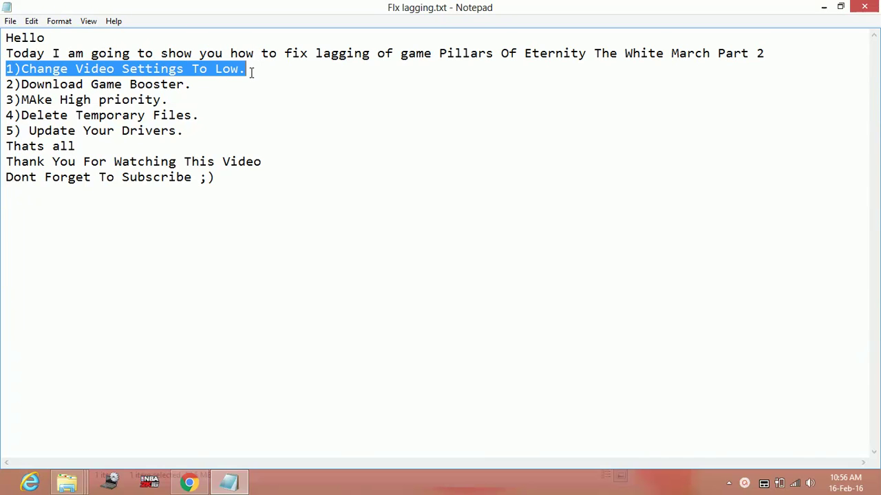
pyautogui.click(252, 73)
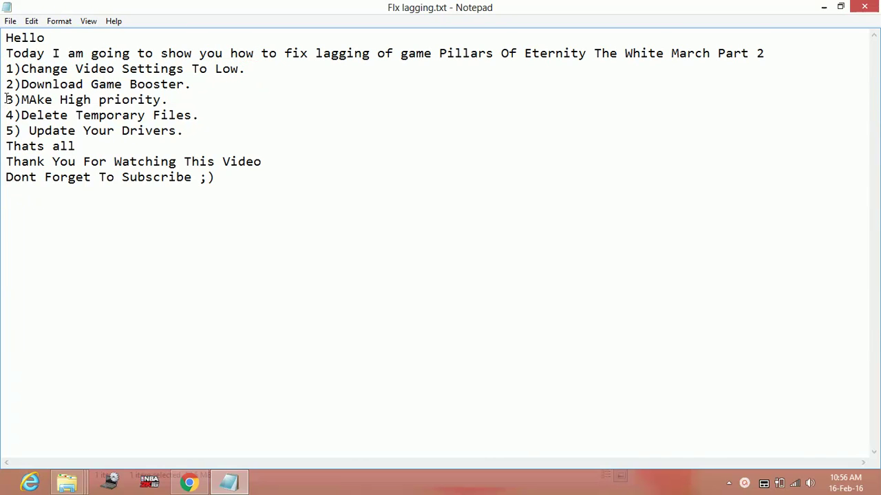
pyautogui.moveTo(6, 77); pyautogui.dragTo(185, 141)
pyautogui.click(187, 84)
pyautogui.click(189, 481)
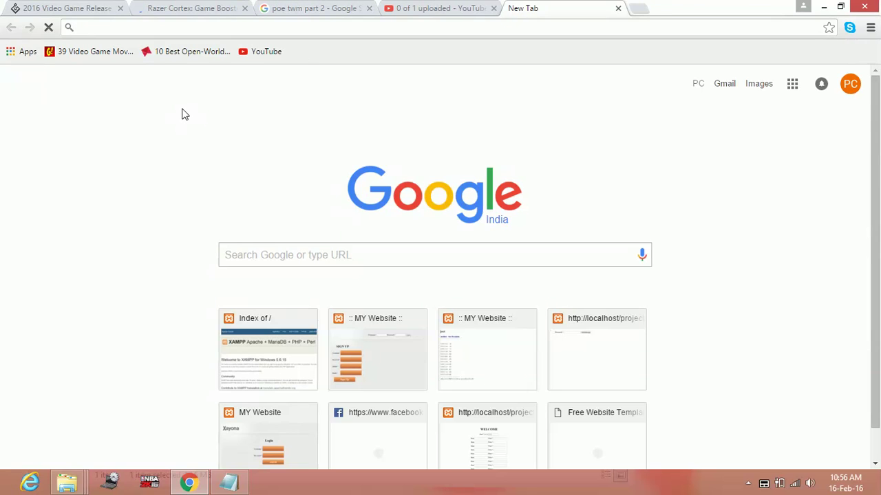
# - Search Google for 'Download' from the Chrome address bar
pyautogui.write('D')
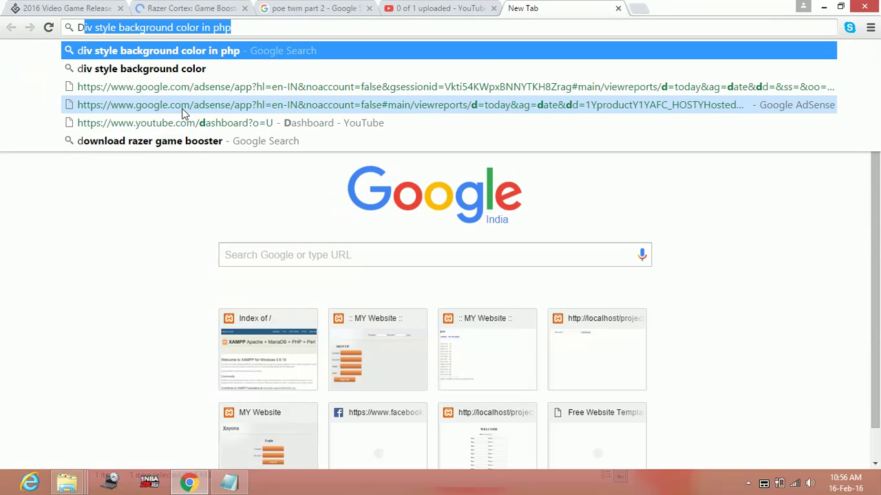
pyautogui.press('Escape')
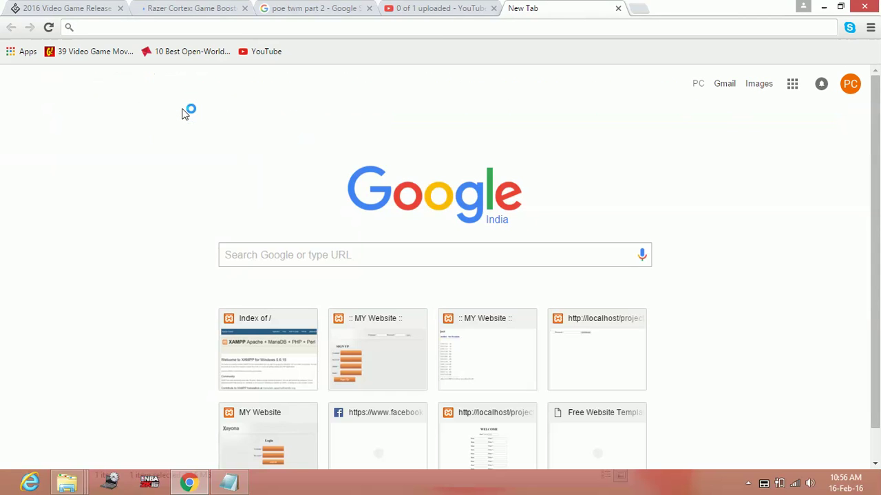
pyautogui.write('Downl')
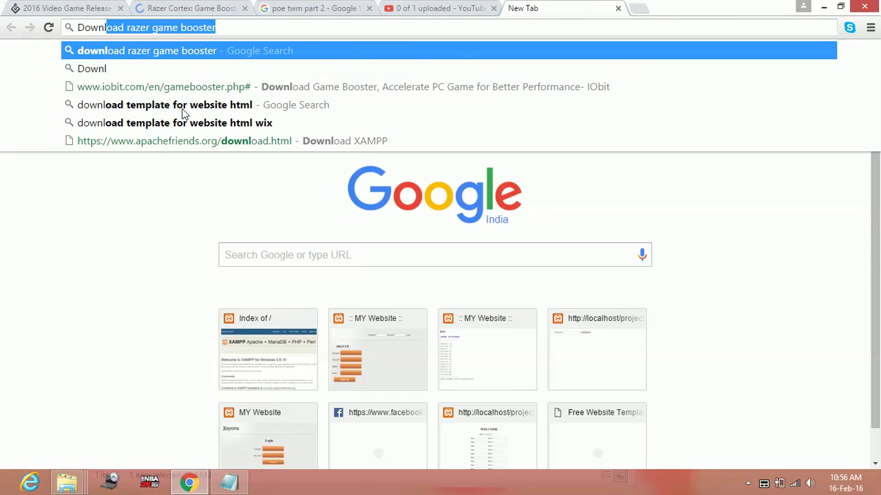
pyautogui.write('oad')
pyautogui.press('Return')
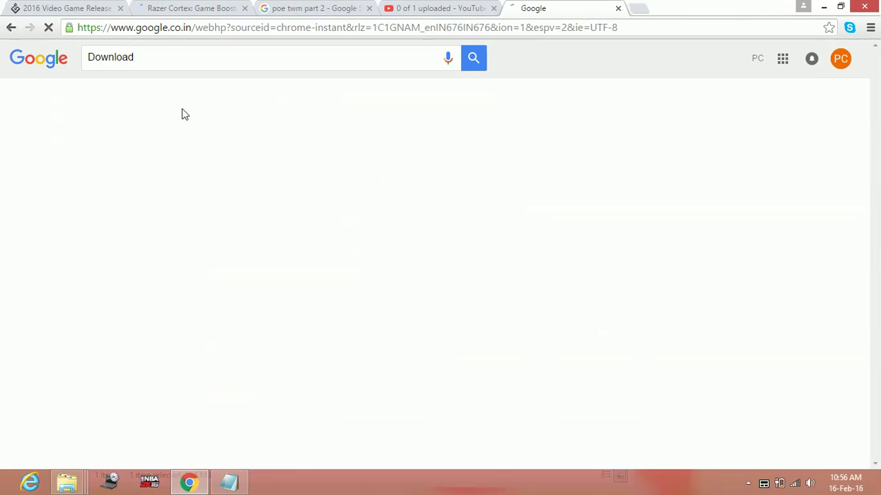
# - Replace the query with the suggested search 'download razer game booster'
pyautogui.click(186, 58)
pyautogui.doubleClick(186, 57)
pyautogui.press('BackSpace')
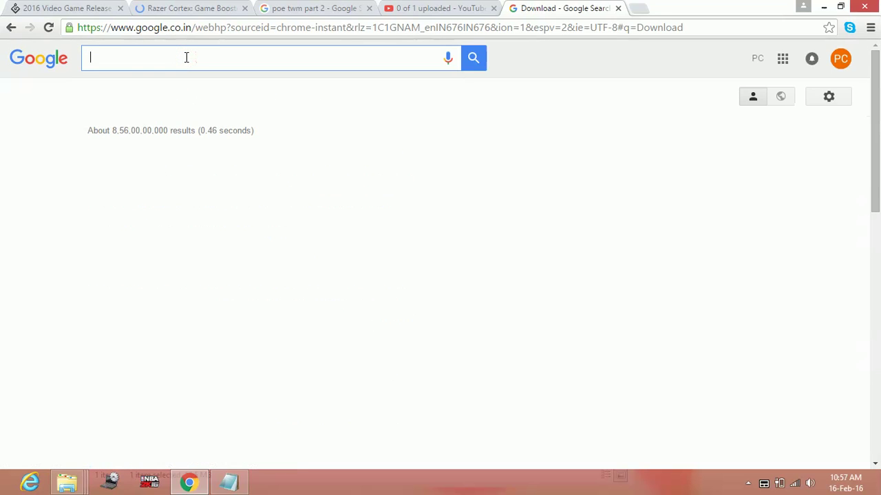
pyautogui.write('Do')
pyautogui.press('Down')
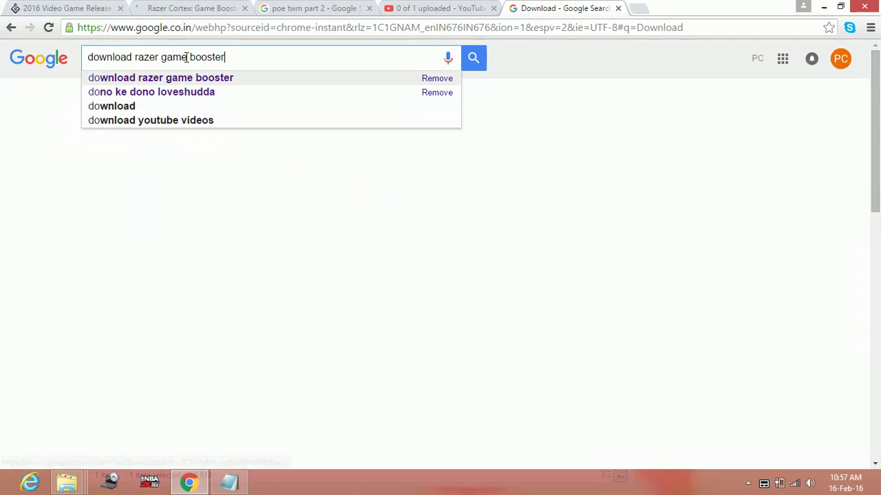
pyautogui.press('Return')
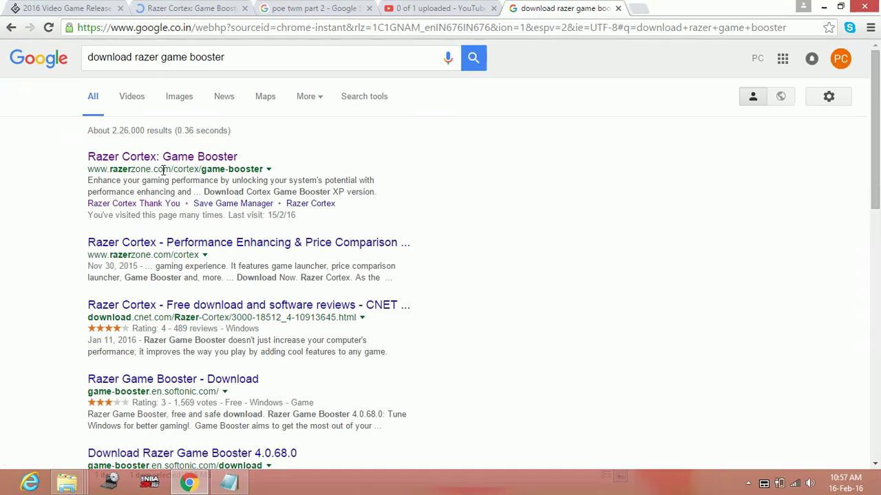
# - Download Razer Cortex from the Razer Cortex: Game Booster page and go back to it
pyautogui.click(148, 7)
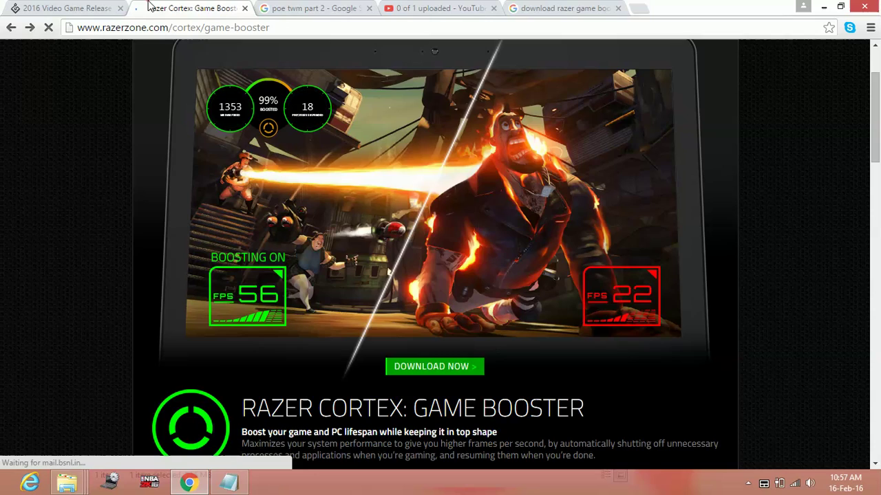
pyautogui.scroll(-4, 256, 258)
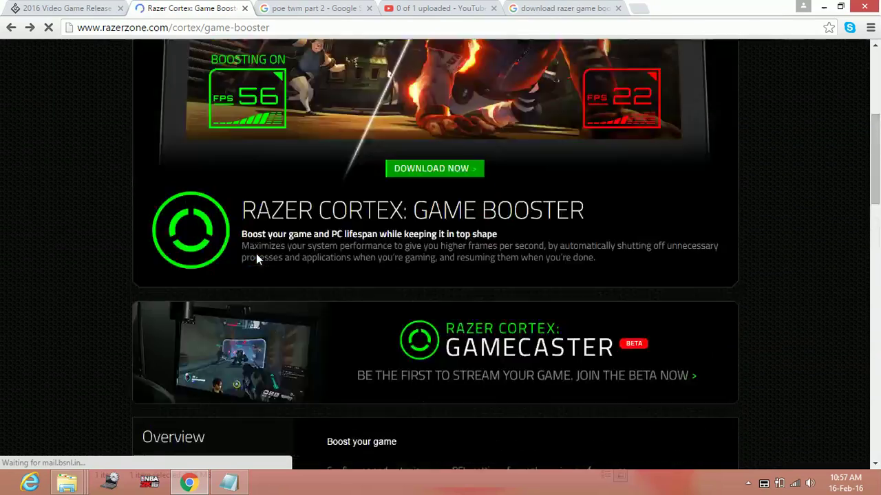
pyautogui.scroll(10, 459, 335)
pyautogui.scroll(-3, 446, 381)
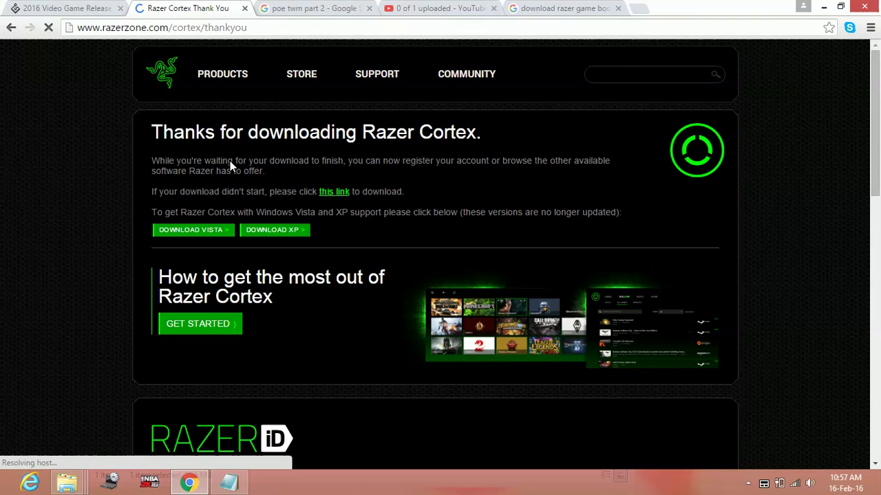
pyautogui.click(11, 28)
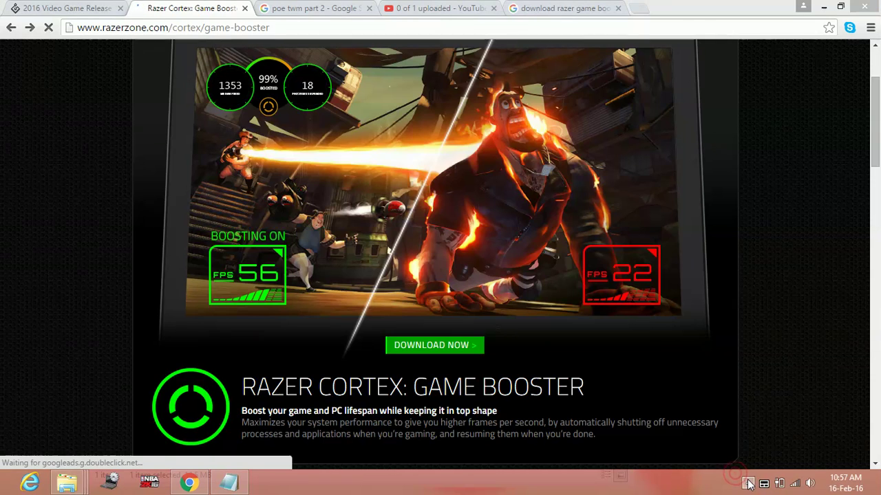
# - Open the full Razer Cortex app from its tray icon
pyautogui.click(748, 483)
pyautogui.click(726, 416)
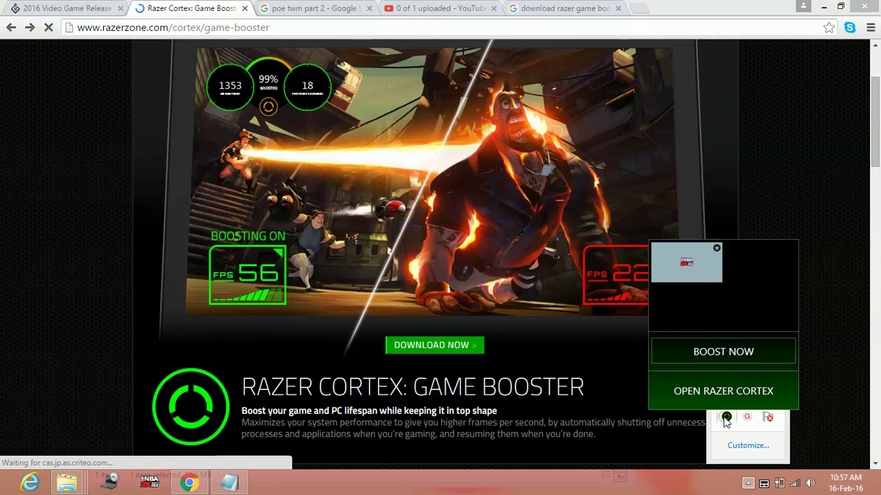
pyautogui.click(692, 397)
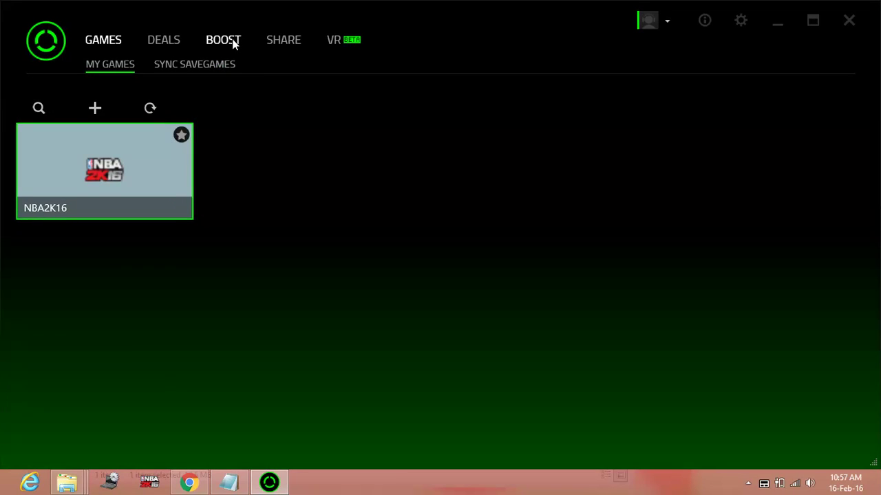
# - Show the Others category in Cortex's Game Boost Options
pyautogui.click(231, 41)
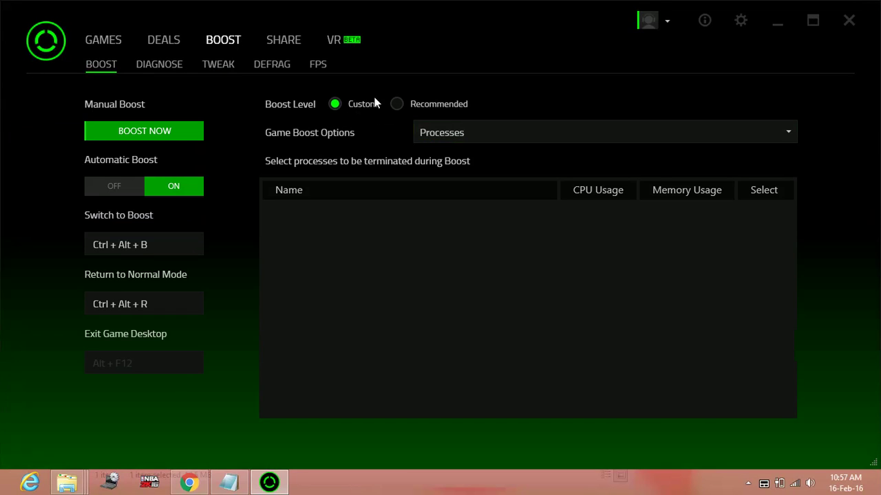
pyautogui.click(455, 131)
pyautogui.click(440, 224)
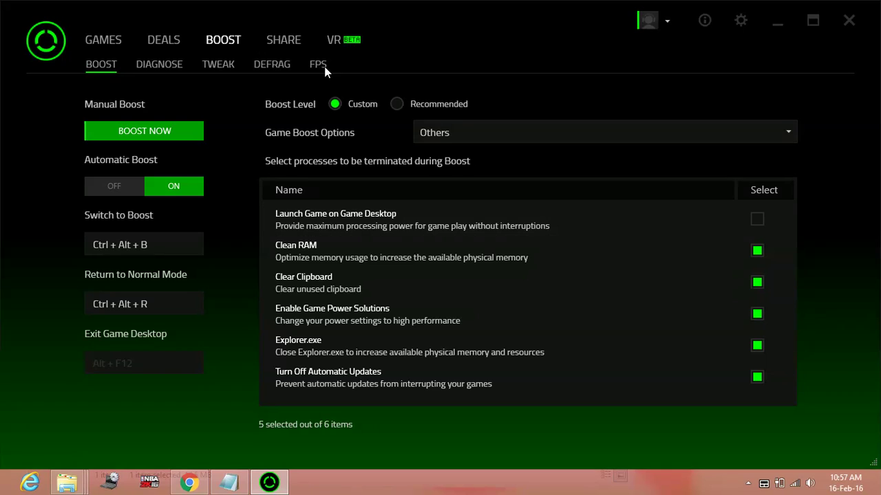
# - Open NBA2K16's details from the Cortex games library, then go back to the library
pyautogui.click(104, 41)
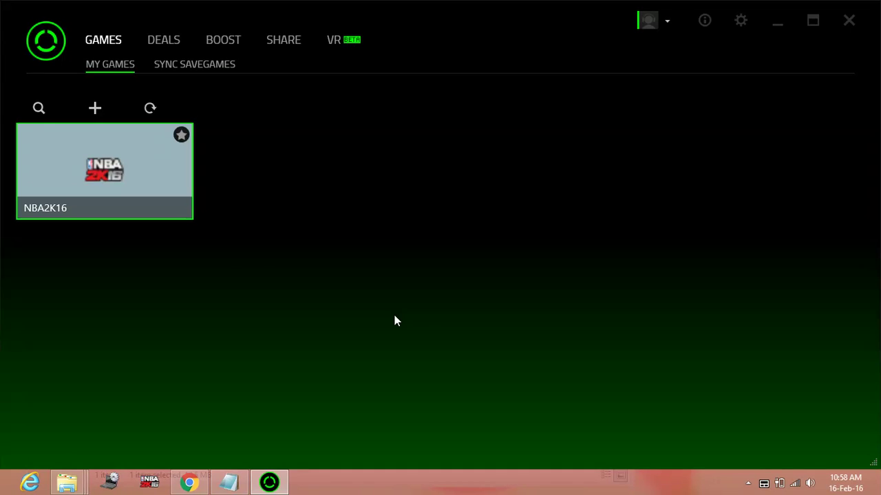
pyautogui.click(113, 157)
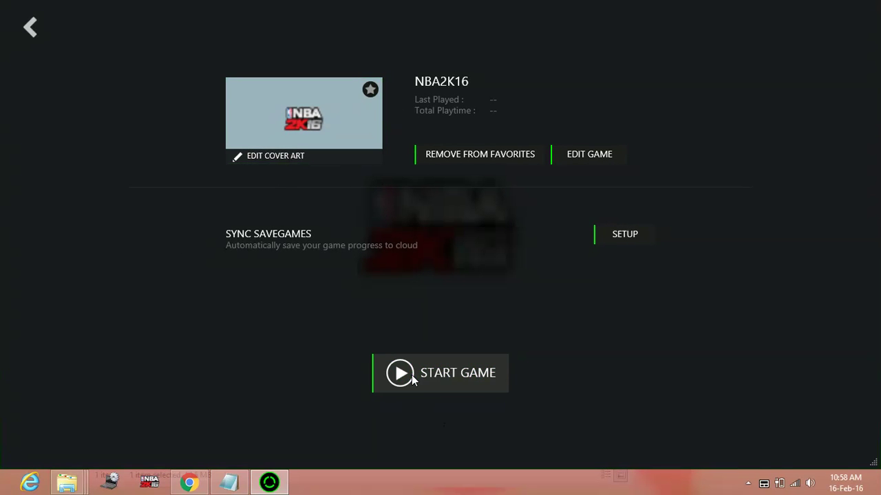
pyautogui.click(29, 31)
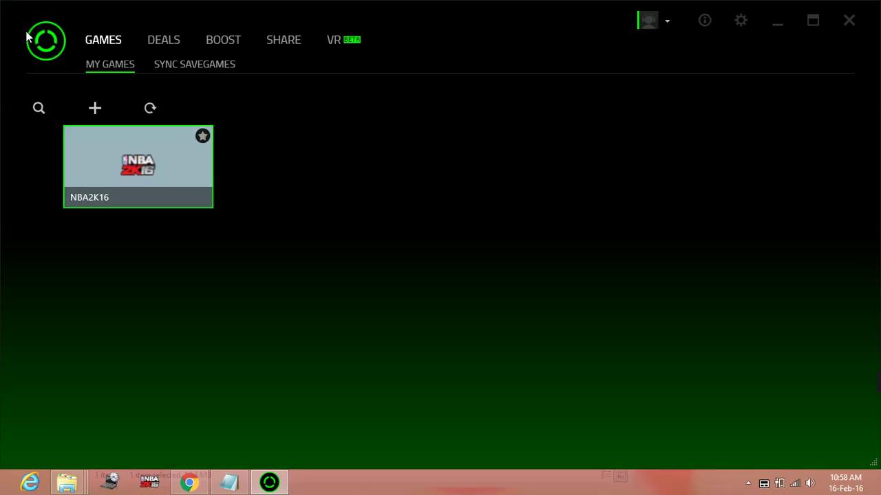
# - Minimize Cortex and Chrome, mark fix 3 'MAke High priority' in Notepad, then minimize Notepad
pyautogui.click(776, 28)
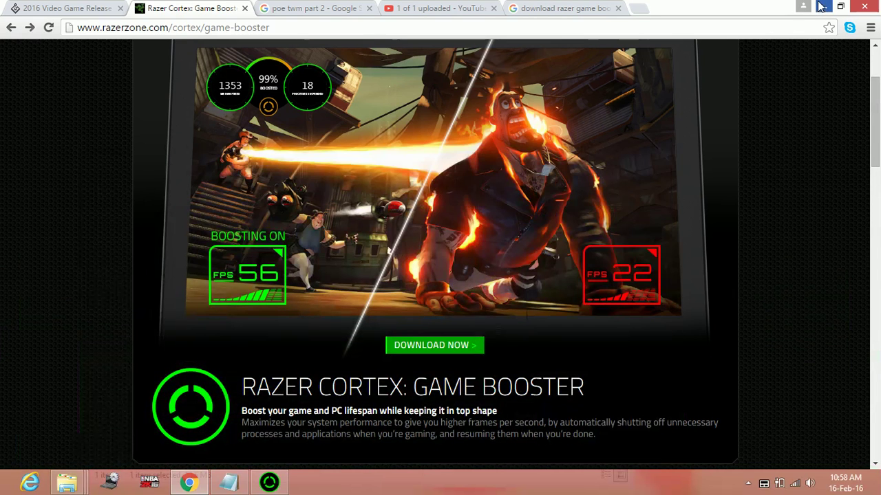
pyautogui.click(823, 6)
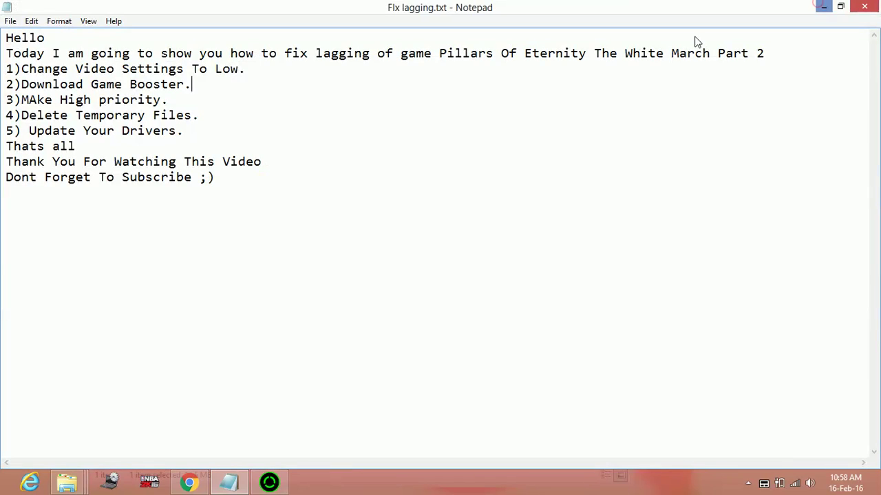
pyautogui.click(194, 93)
pyautogui.click(823, 7)
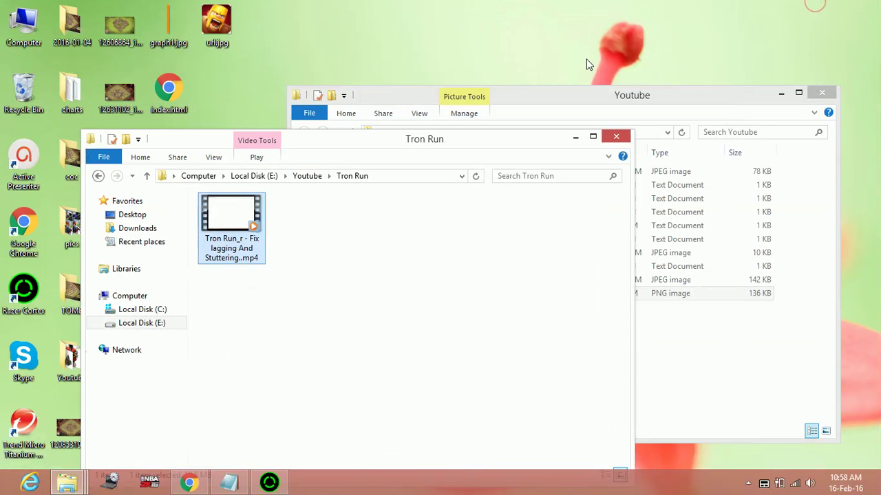
# - Open Task Manager and jump to the details entry of the Razer Cortex process
pyautogui.rightClick(465, 488)
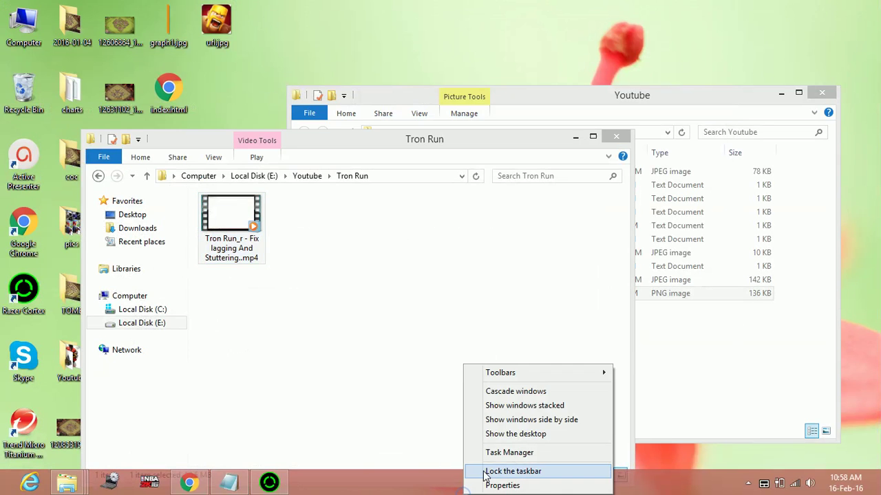
pyautogui.click(504, 452)
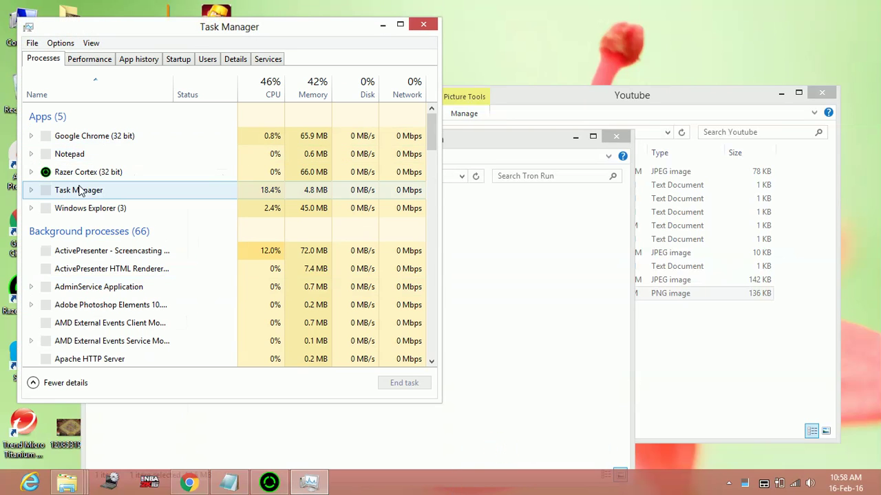
pyautogui.rightClick(103, 174)
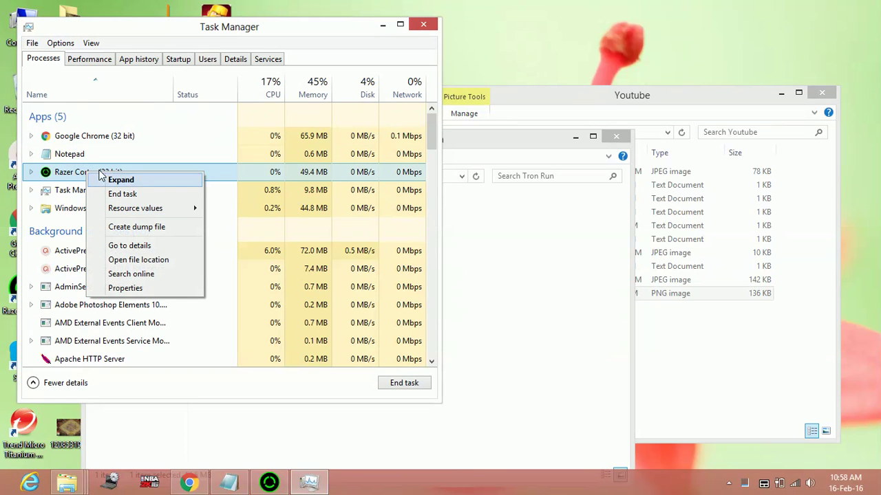
pyautogui.click(154, 248)
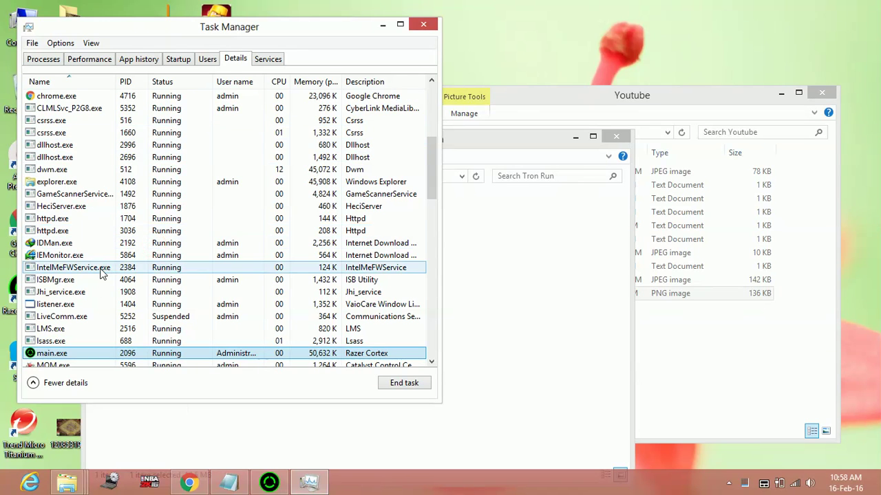
# - Set main.exe to High priority, confirm the change, and close Task Manager
pyautogui.rightClick(60, 355)
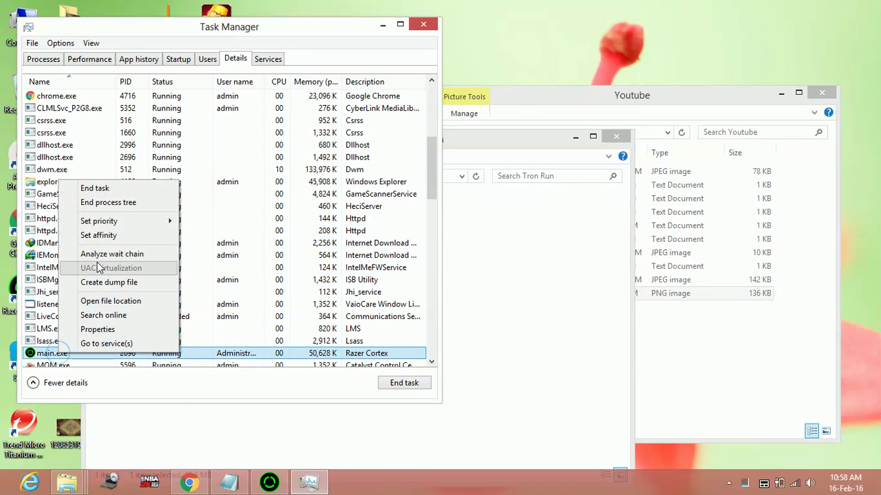
pyautogui.click(104, 222)
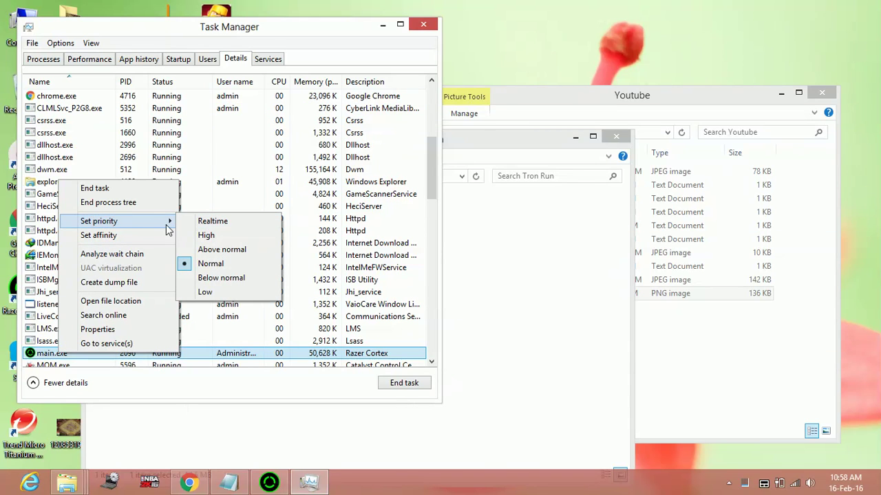
pyautogui.click(239, 238)
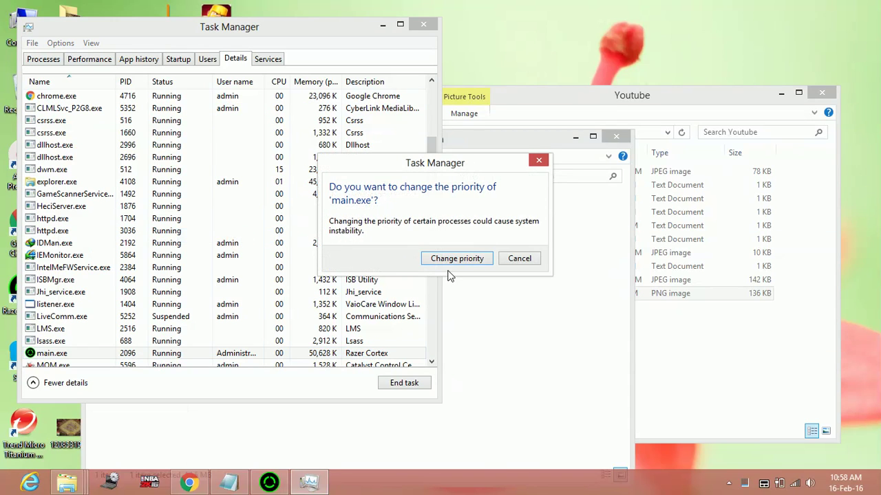
pyautogui.click(515, 260)
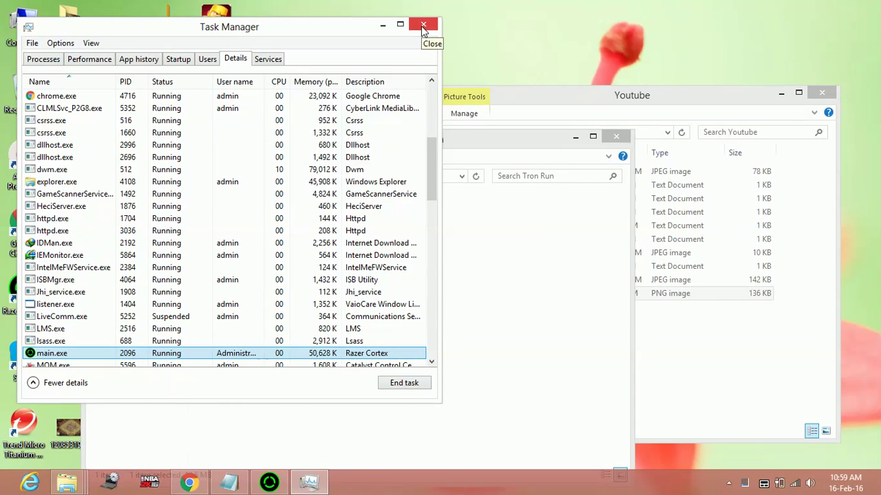
pyautogui.click(52, 59)
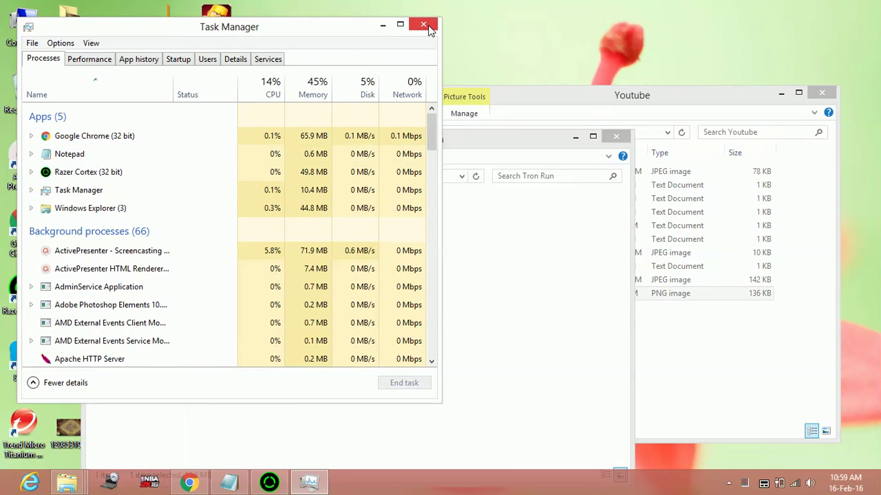
pyautogui.click(424, 25)
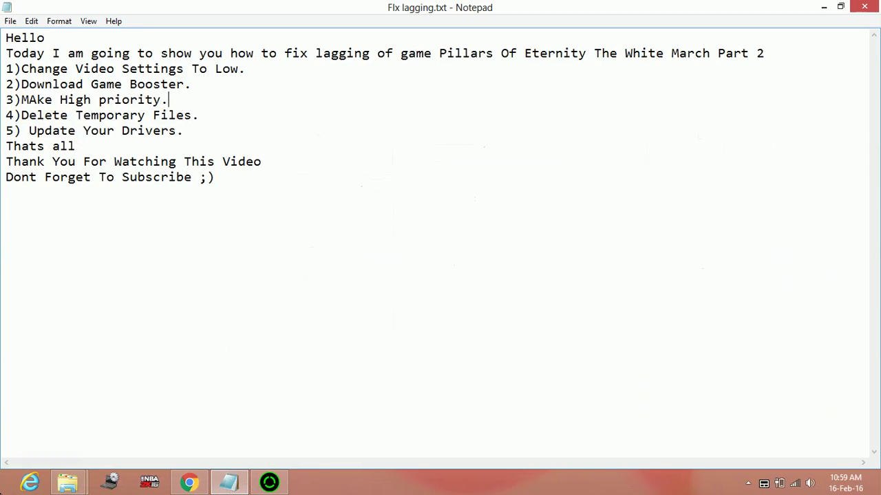
# - Open the user's Temp folder by running %temp% from the Run app
pyautogui.click(21, 475)
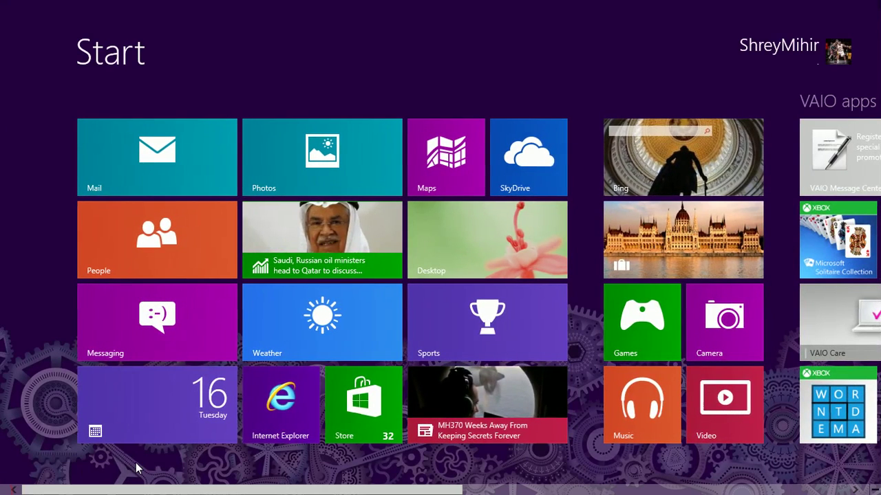
pyautogui.write('run')
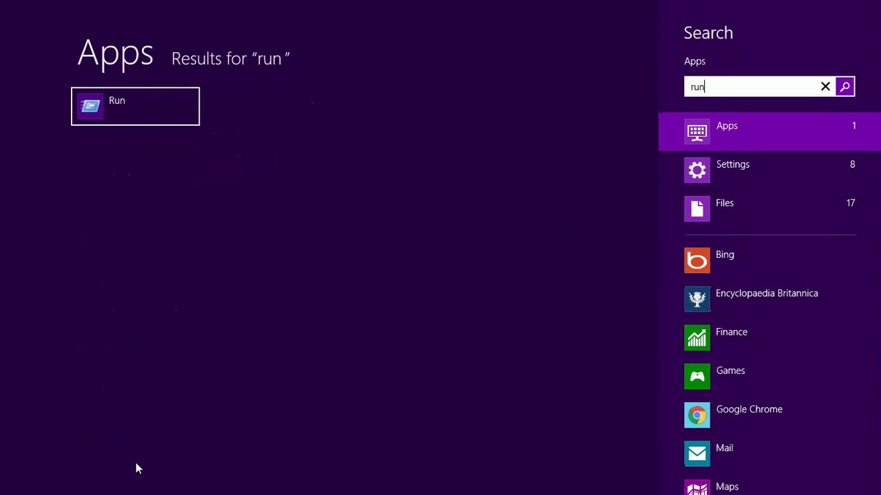
pyautogui.press('Return')
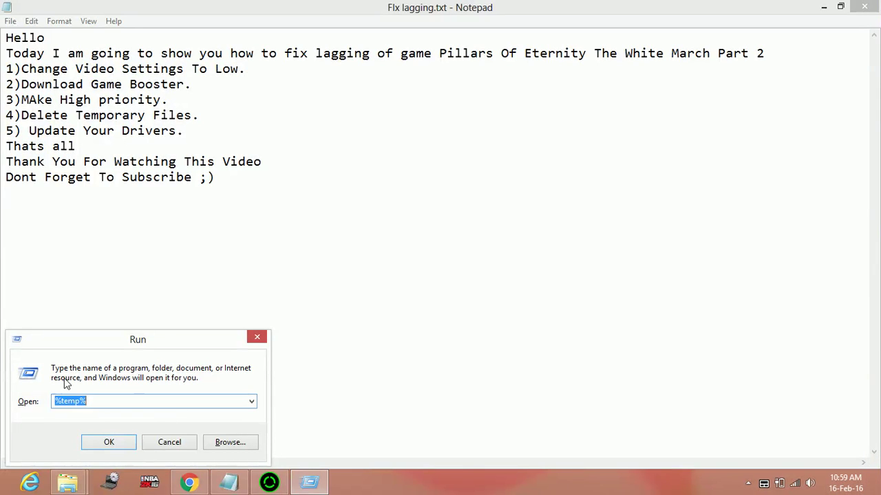
pyautogui.click(102, 401)
pyautogui.doubleClick(102, 399)
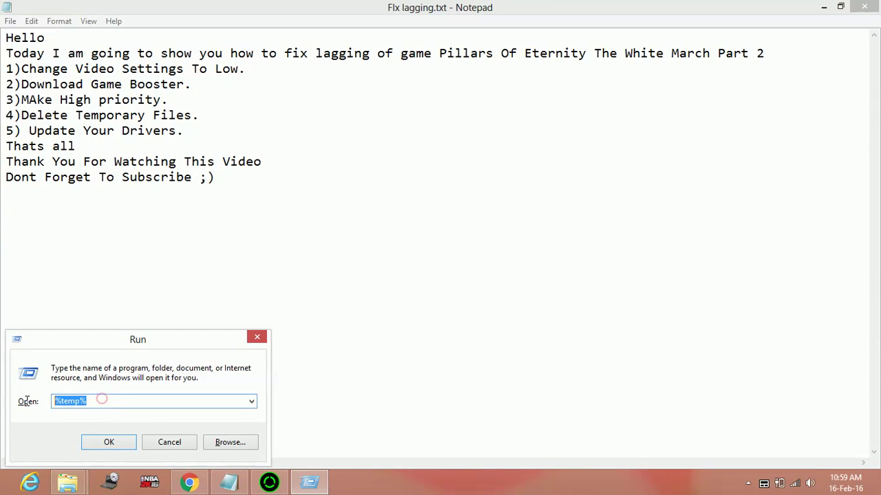
pyautogui.click(102, 406)
pyautogui.doubleClick(105, 406)
pyautogui.press('Return')
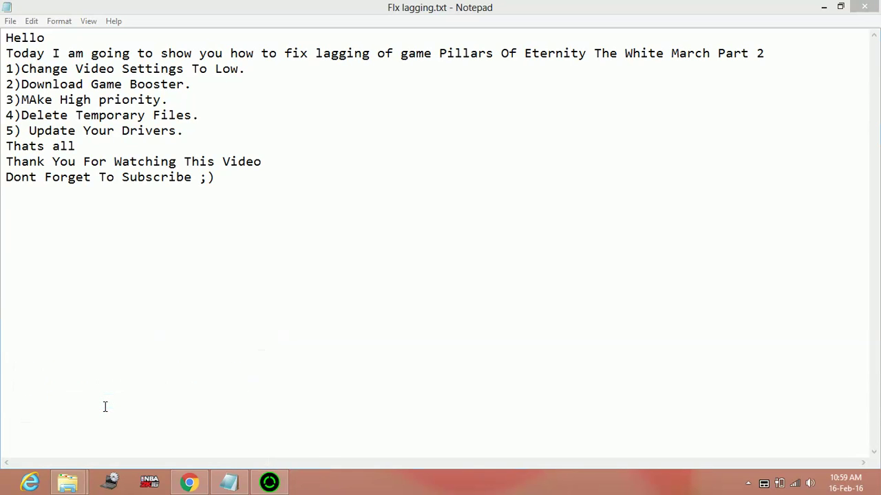
# - Permanently delete the three temp files, skip the two in use, and close the folder
pyautogui.moveTo(326, 289); pyautogui.dragTo(219, 196)
pyautogui.hotkey('shift', 'Delete')
pyautogui.click(502, 249)
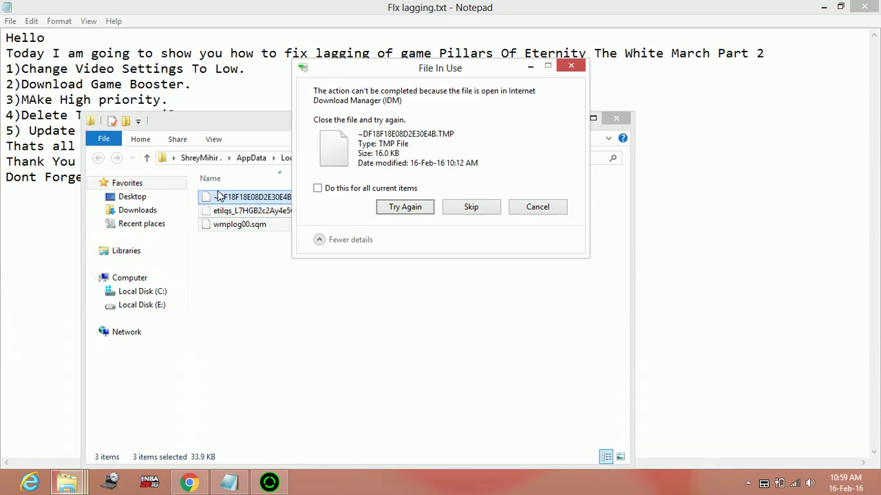
pyautogui.click(471, 207)
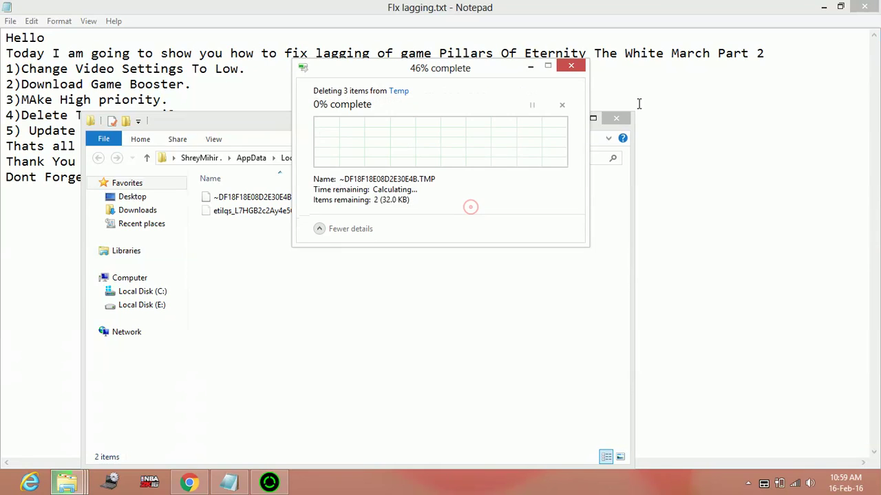
pyautogui.click(467, 202)
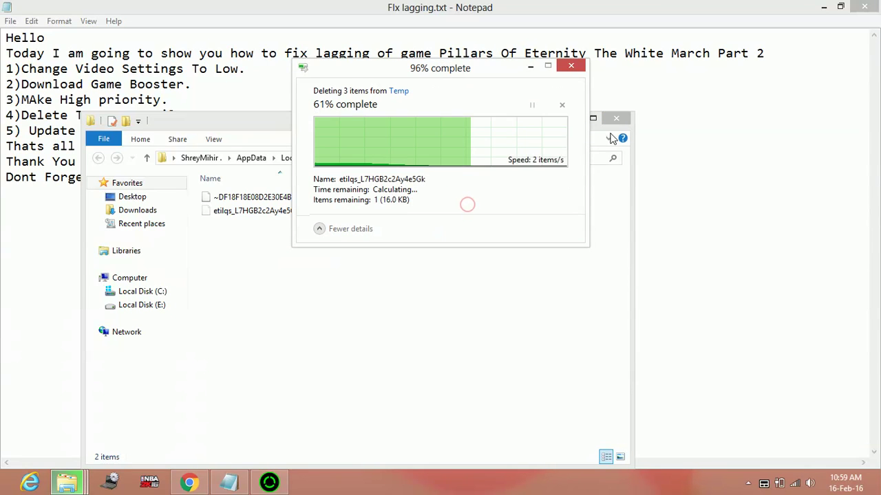
pyautogui.click(618, 123)
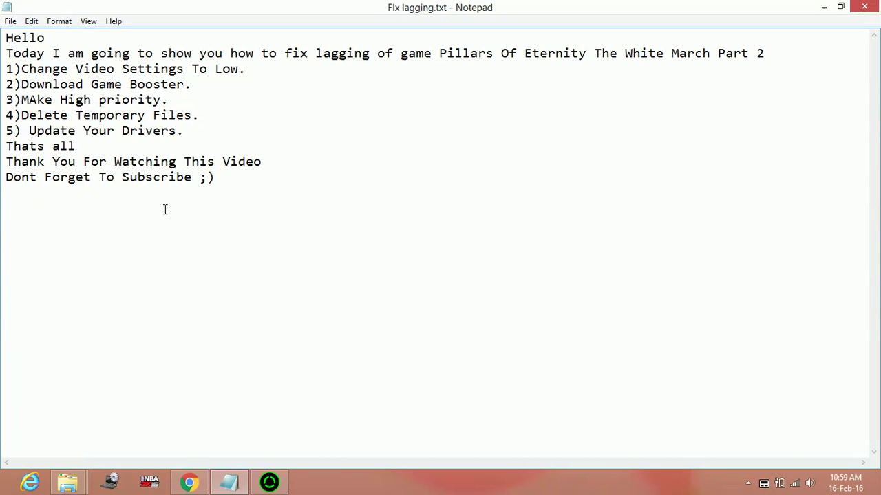
# - Open the C:\Windows\Temp folder by running 'temp' from the Run box
pyautogui.press('super+r')
pyautogui.write('t')
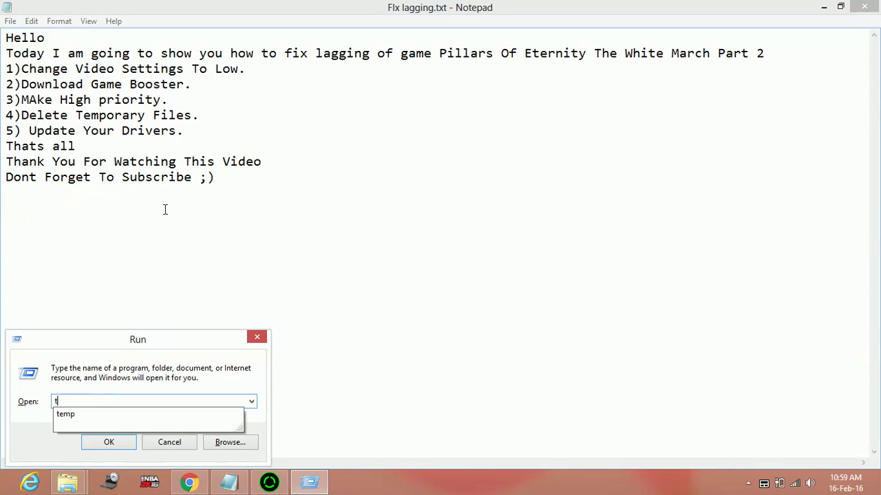
pyautogui.write('emp')
pyautogui.press('Return')
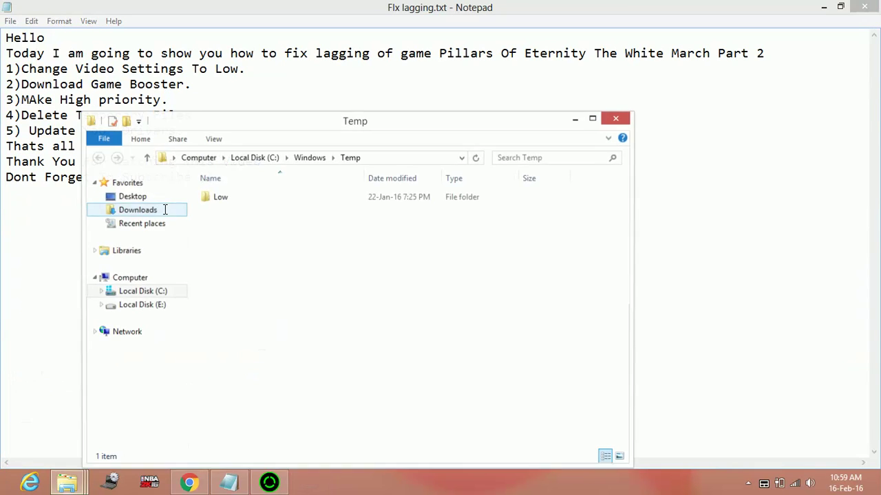
# - Try permanently deleting the Low folder, skip it as in use, and close the window
pyautogui.hotkey('ctrl', 'a')
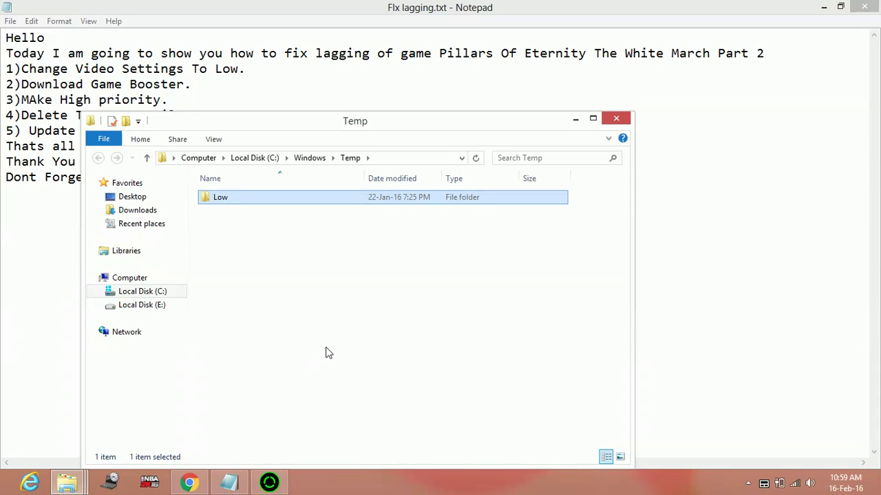
pyautogui.hotkey('shift', 'Delete')
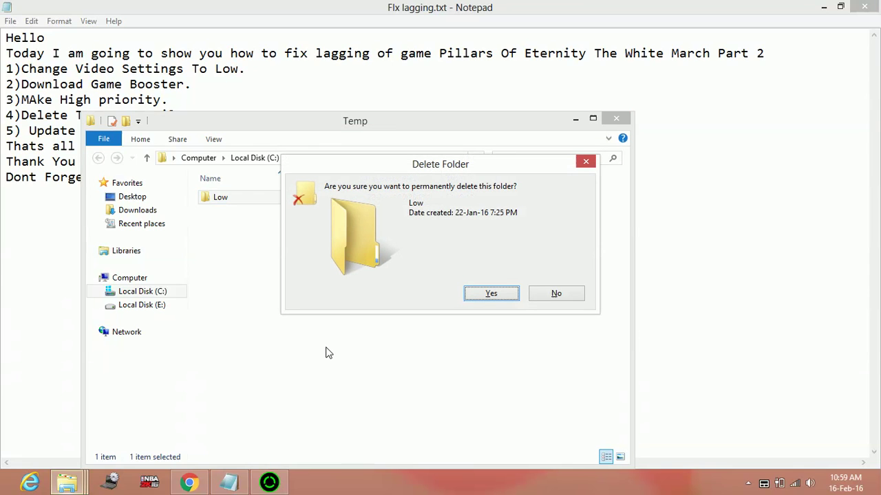
pyautogui.press('Return')
pyautogui.click(465, 208)
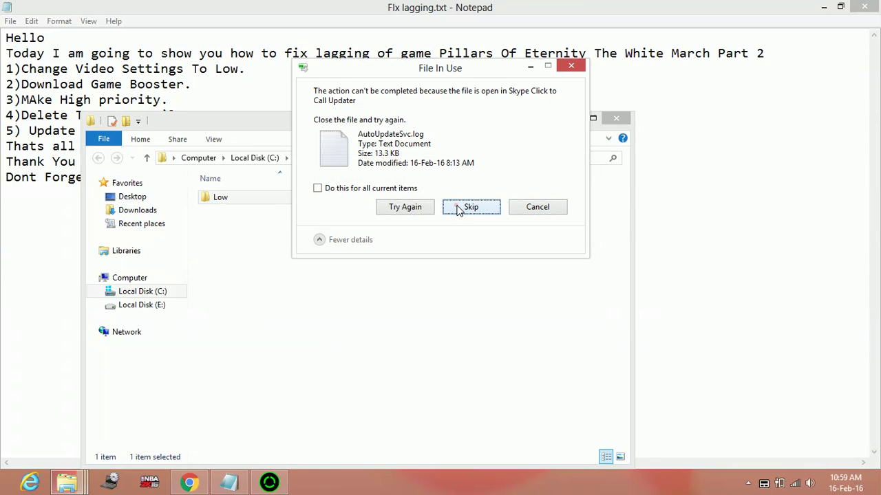
pyautogui.click(616, 119)
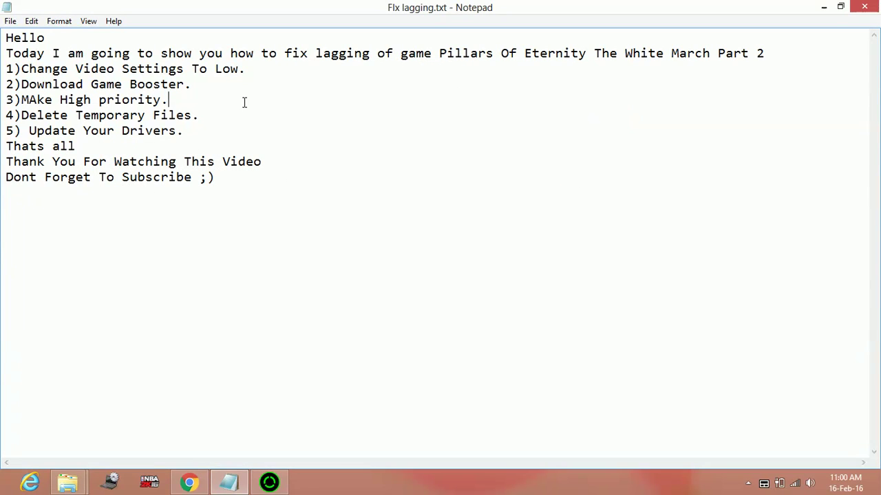
pyautogui.click(222, 117)
pyautogui.moveTo(180, 137); pyautogui.dragTo(4, 135)
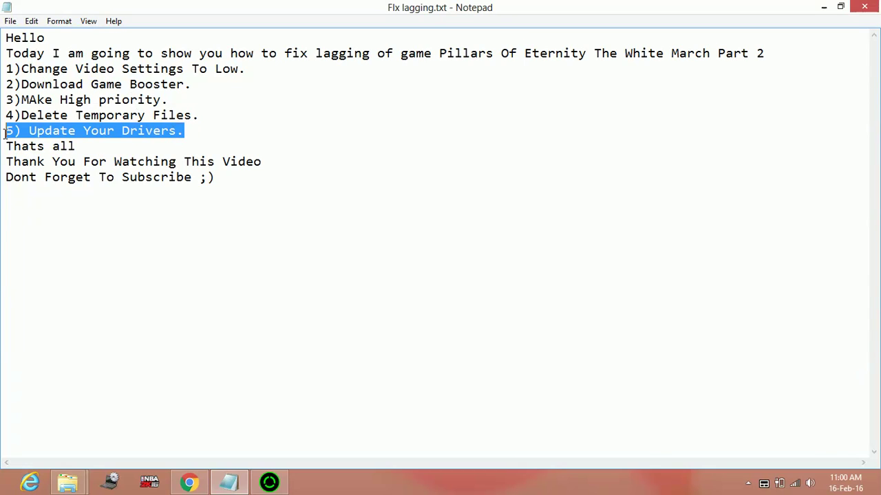
pyautogui.click(407, 122)
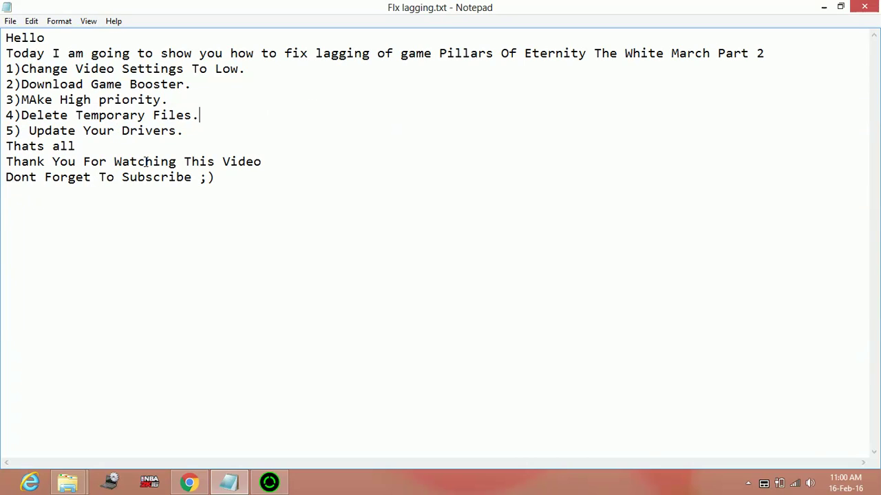
pyautogui.click(237, 139)
pyautogui.click(217, 111)
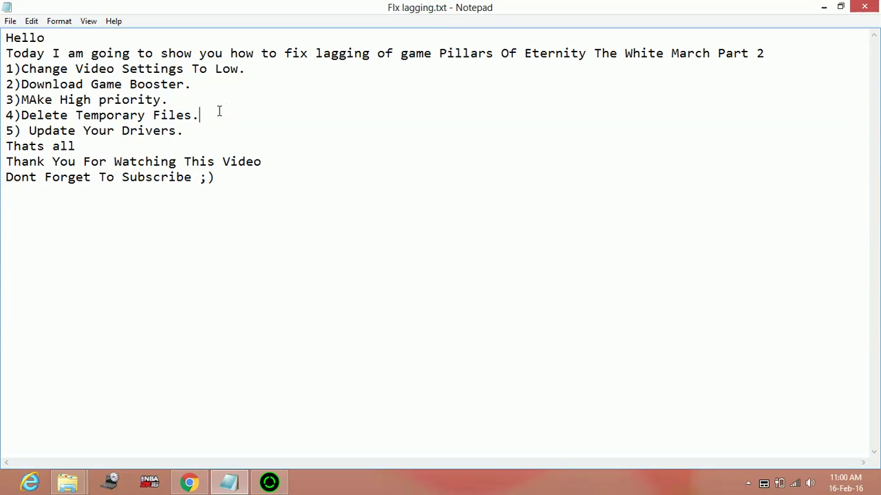